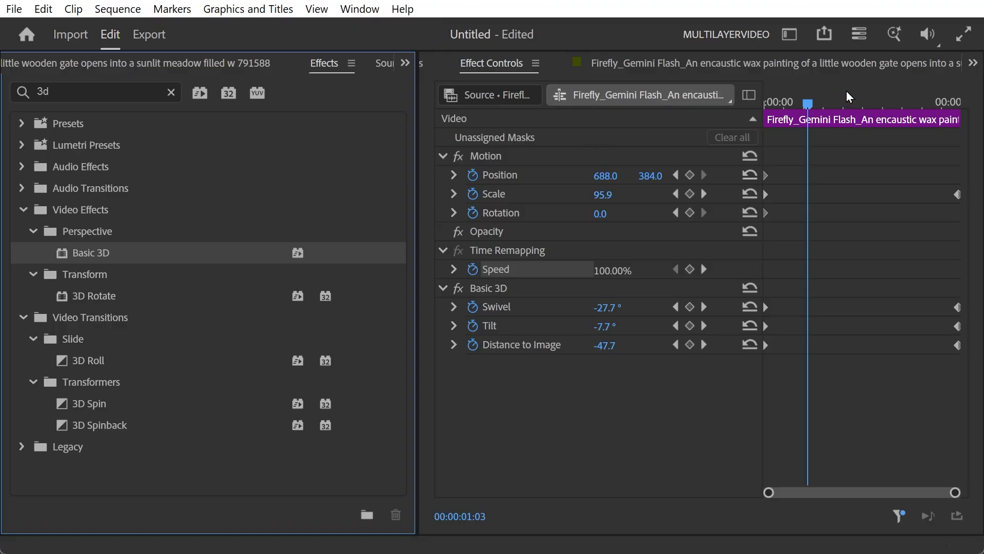
Scrub and play through the clip to preview the existing keyframed Basic 3D and Scale animation
left_click_drag(808, 103, 694, 100)
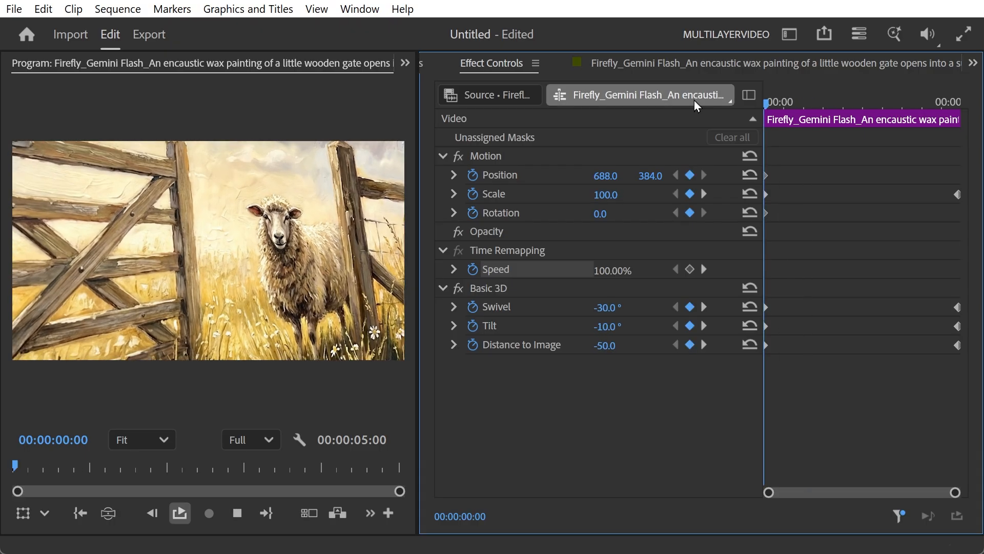
key("space")
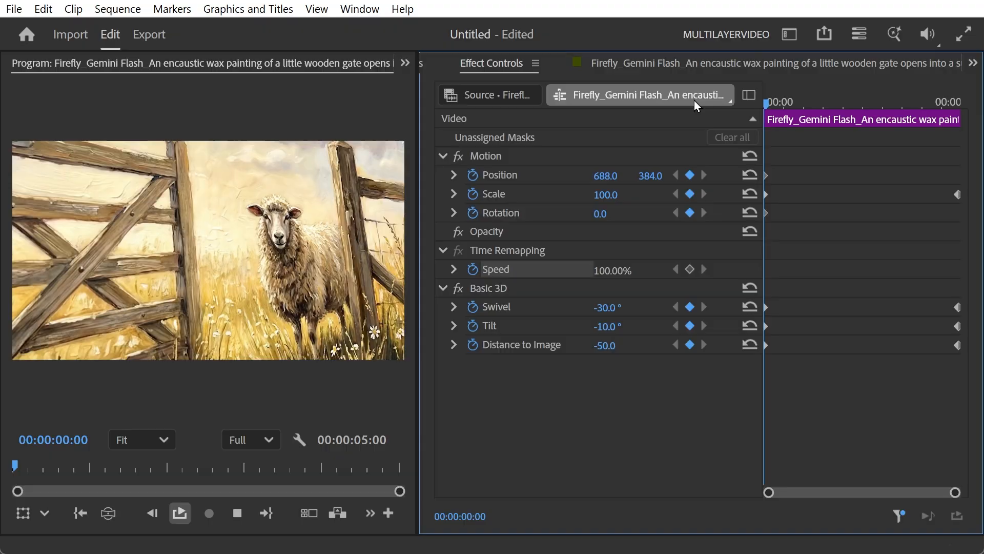
left_click_drag(818, 99, 765, 109)
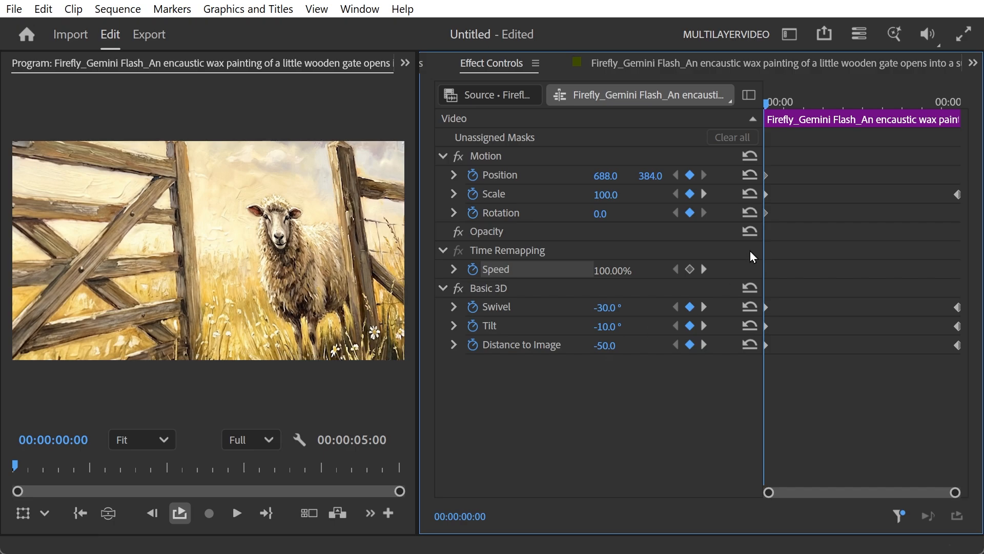
left_click_drag(809, 100, 981, 118)
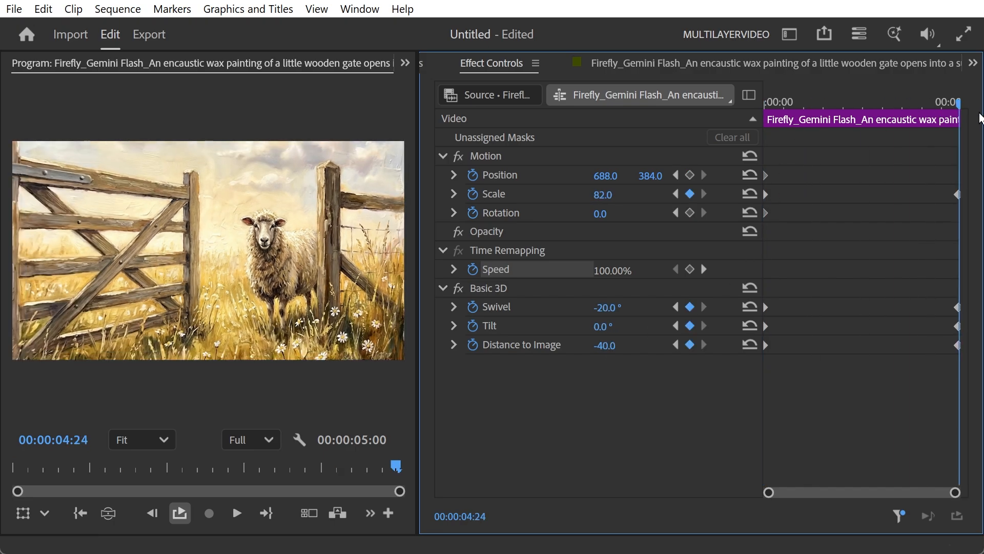
left_click_drag(967, 123, 773, 144)
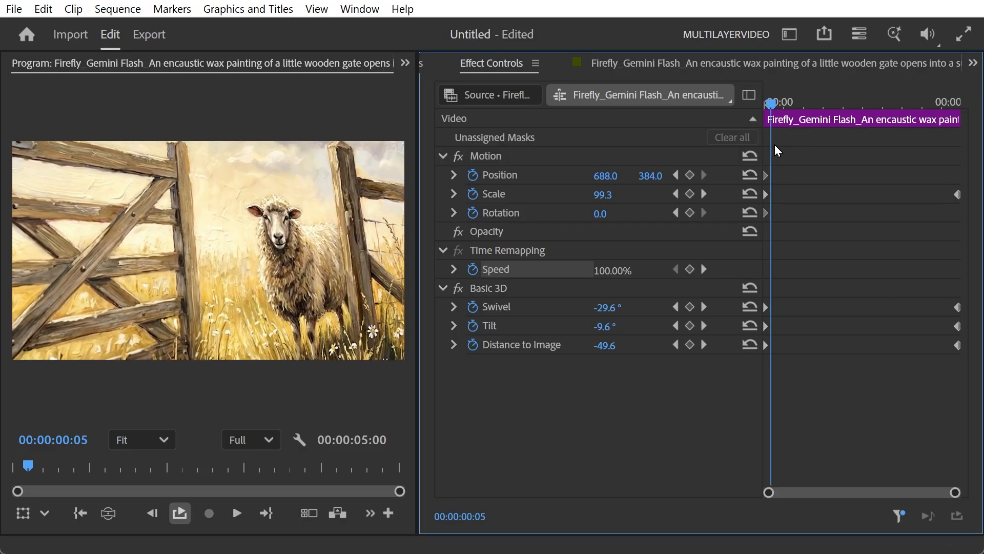
Show all effect properties in the effect controls, then filter back to only keyframed properties
left_click(749, 95)
left_click(954, 95)
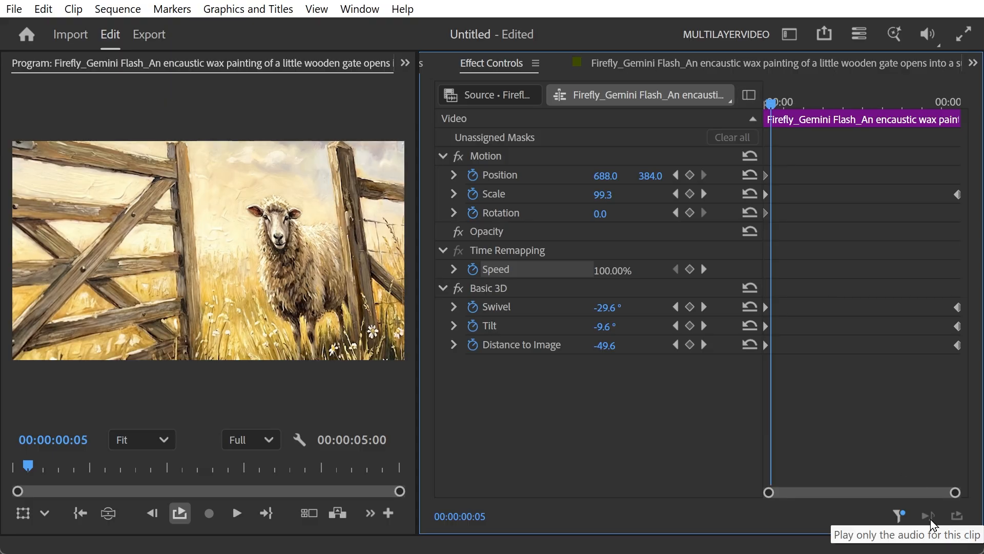
left_click(895, 517)
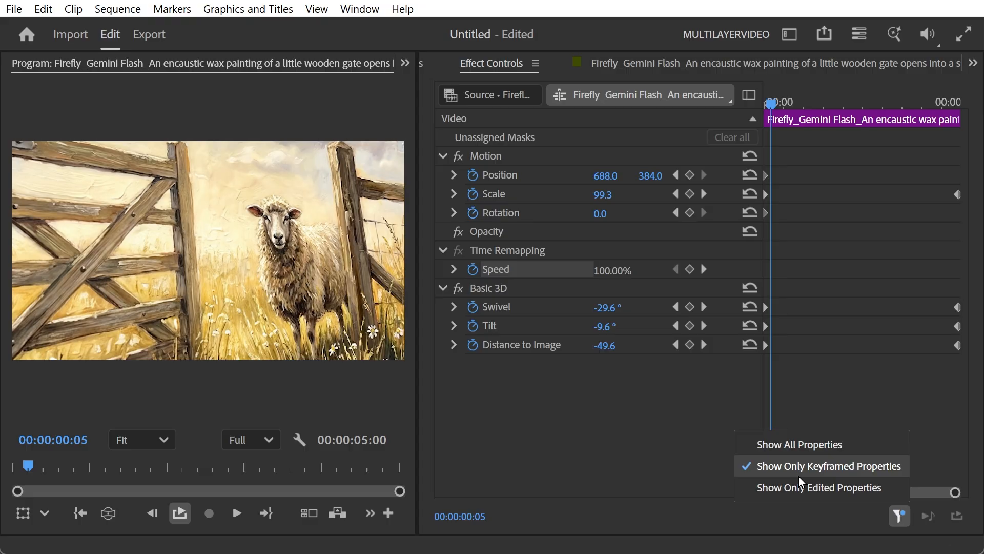
left_click(793, 446)
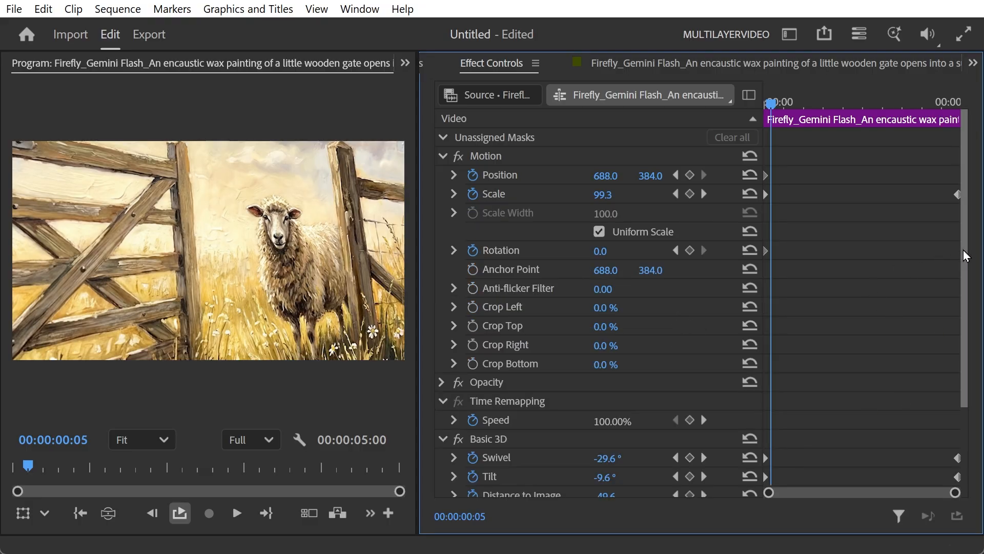
left_click_drag(964, 250, 956, 223)
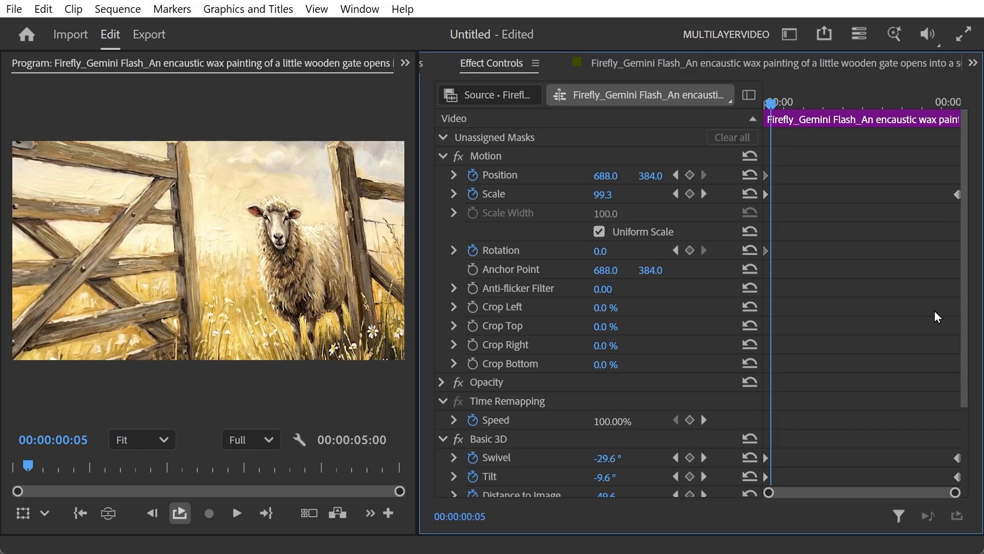
left_click(899, 516)
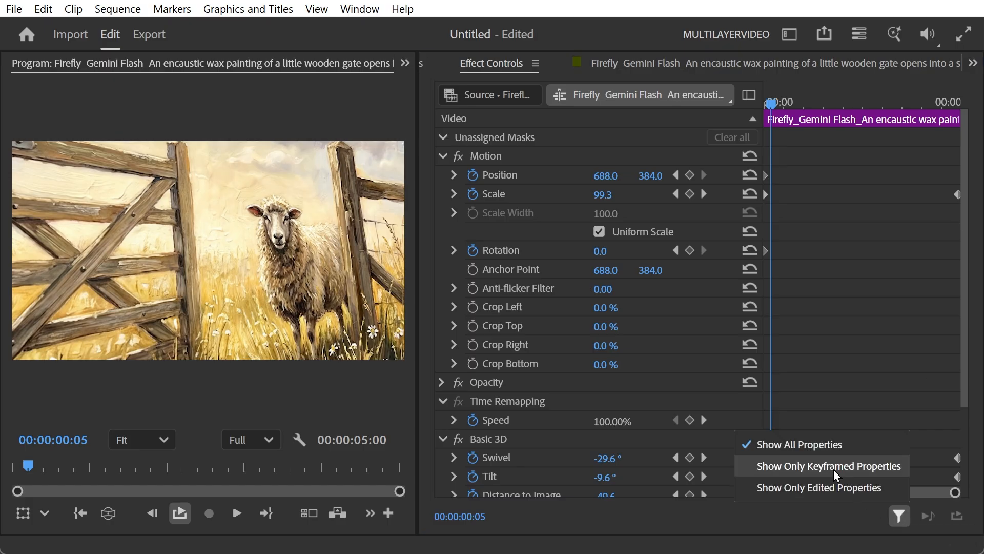
left_click(831, 467)
left_click(891, 514)
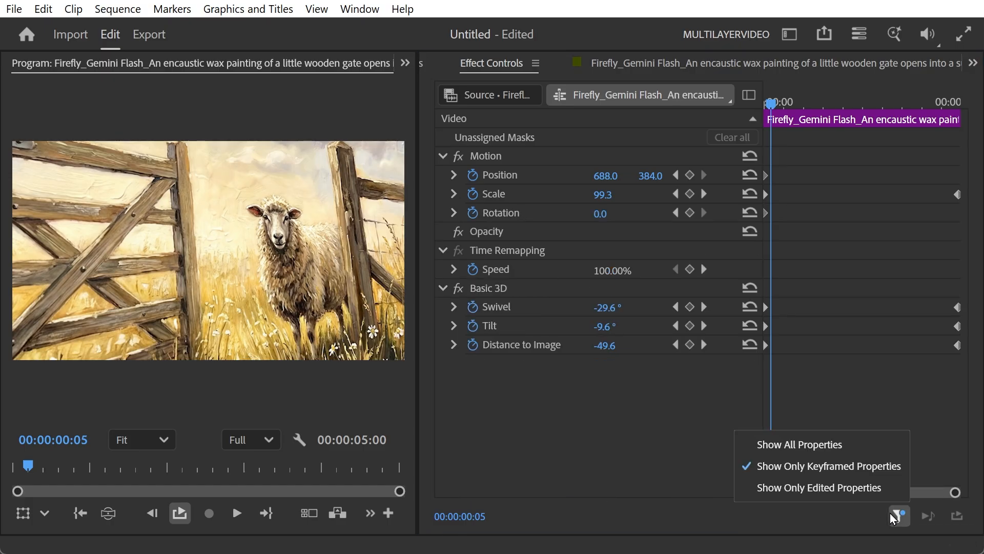
left_click(861, 498)
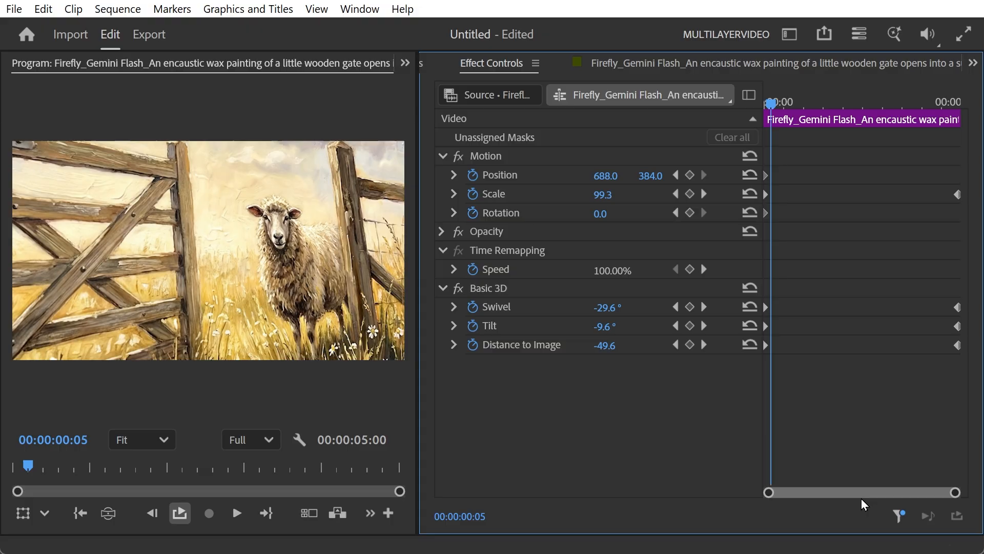
left_click(902, 522)
Select all keyframes and set their temporal interpolation to Auto Bezier
left_click(490, 285)
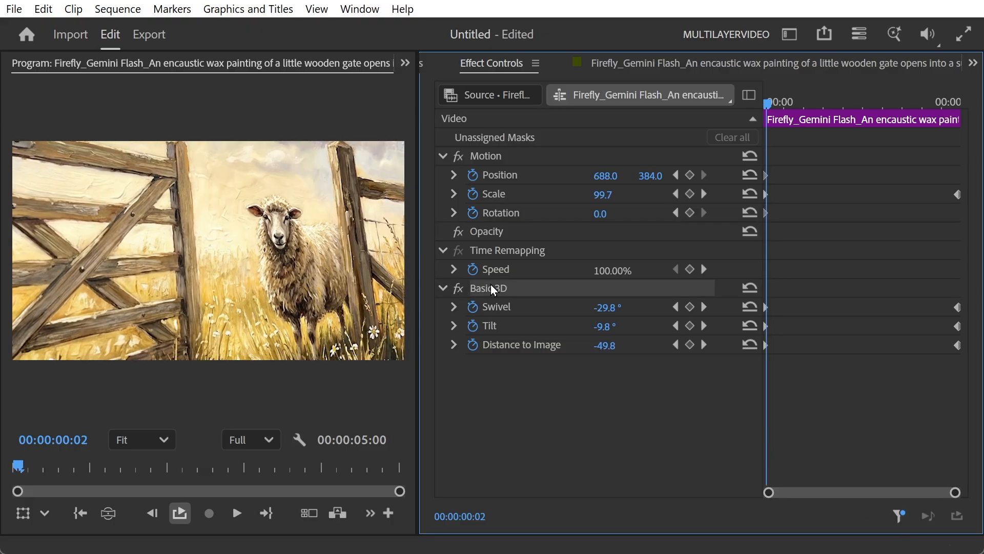
key("ctrl+a")
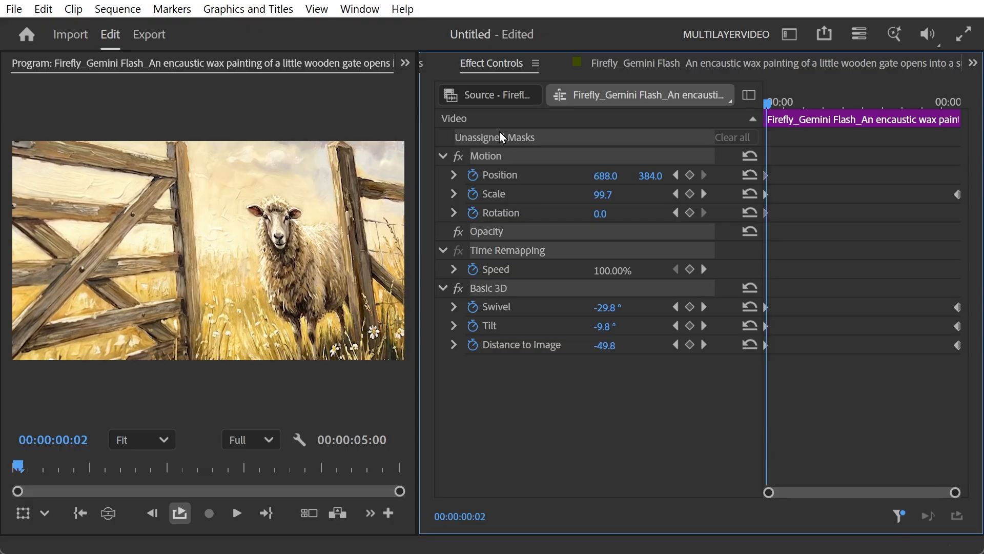
left_click(957, 307)
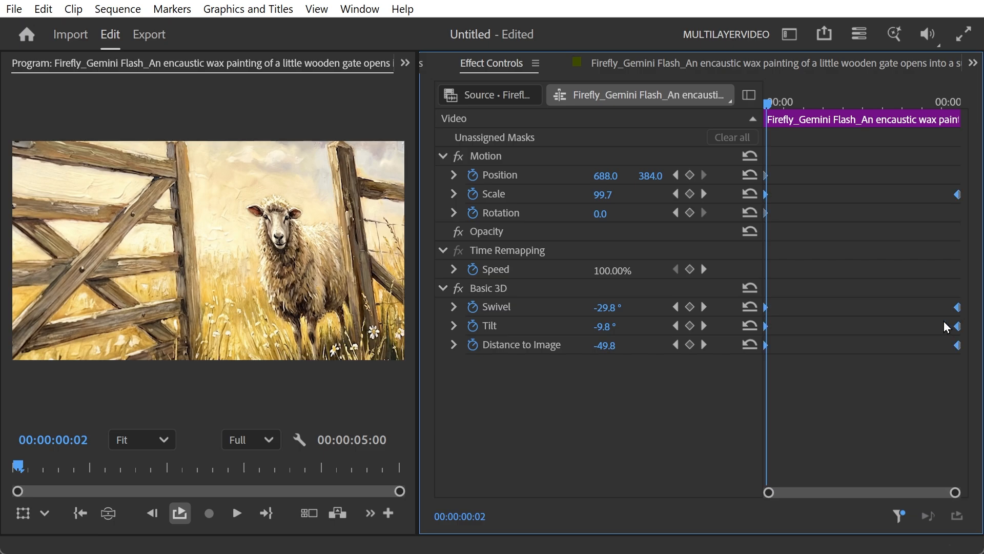
right_click(958, 307)
mouse_move(845, 486)
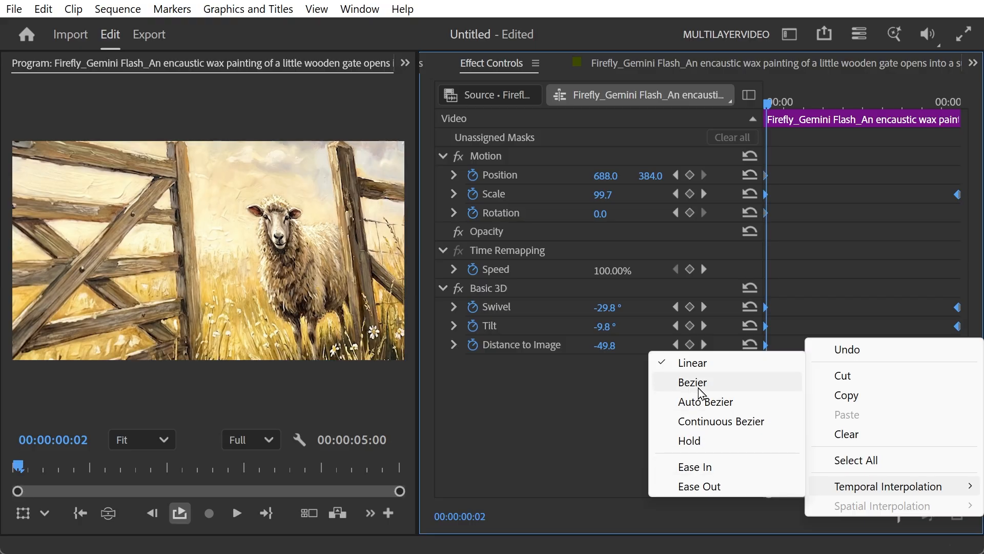
left_click(730, 403)
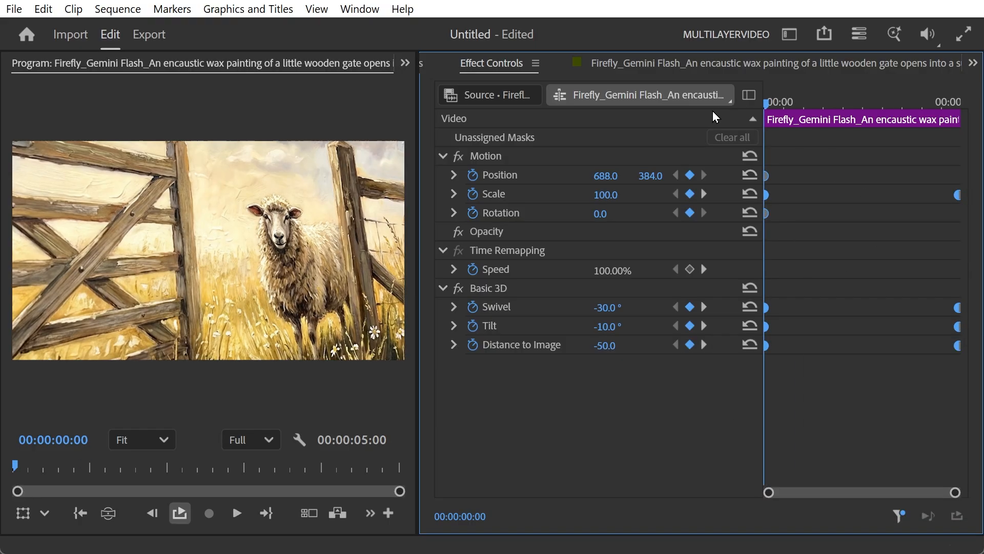
Preview the animation and turn off Loop playback in the program monitor settings
key("space")
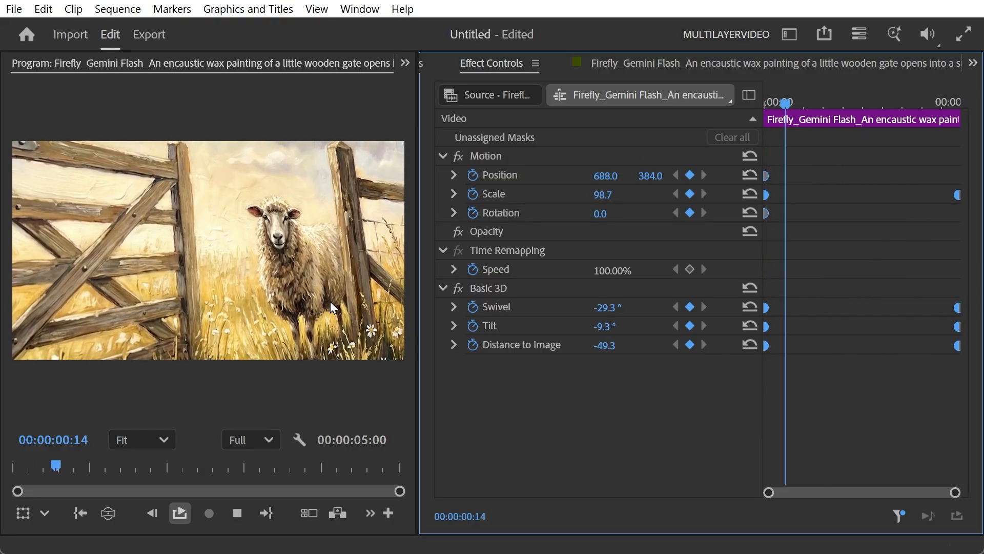
left_click(298, 441)
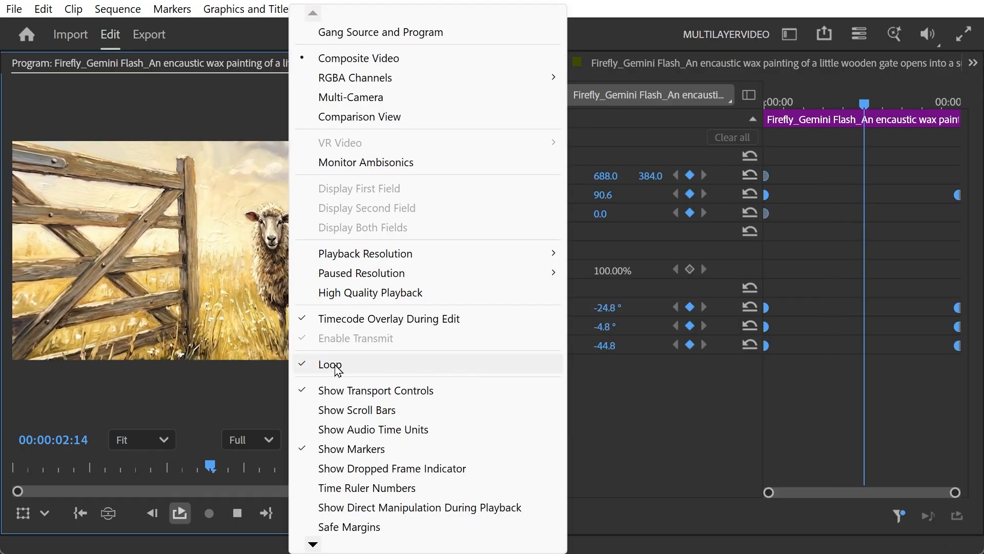
left_click(338, 364)
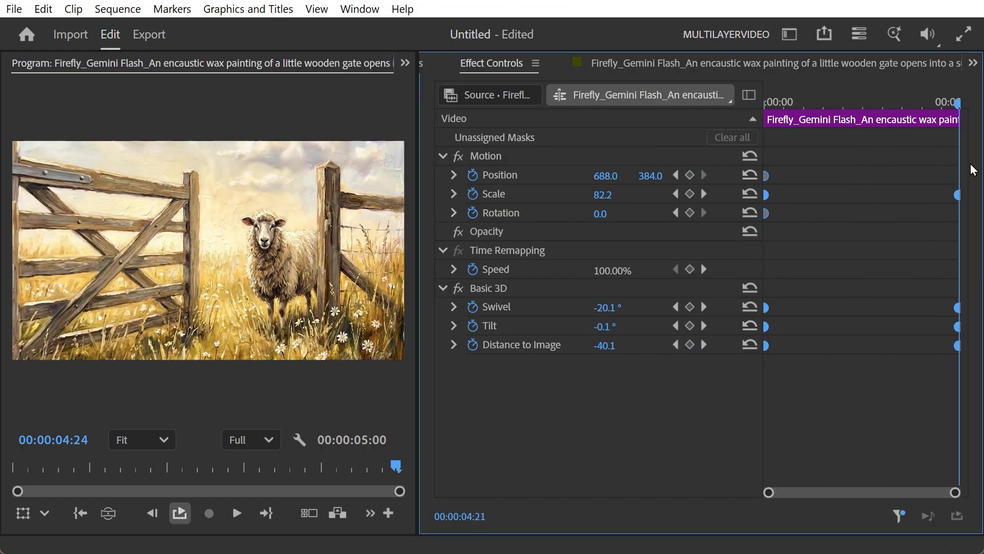
left_click_drag(892, 224, 739, 232)
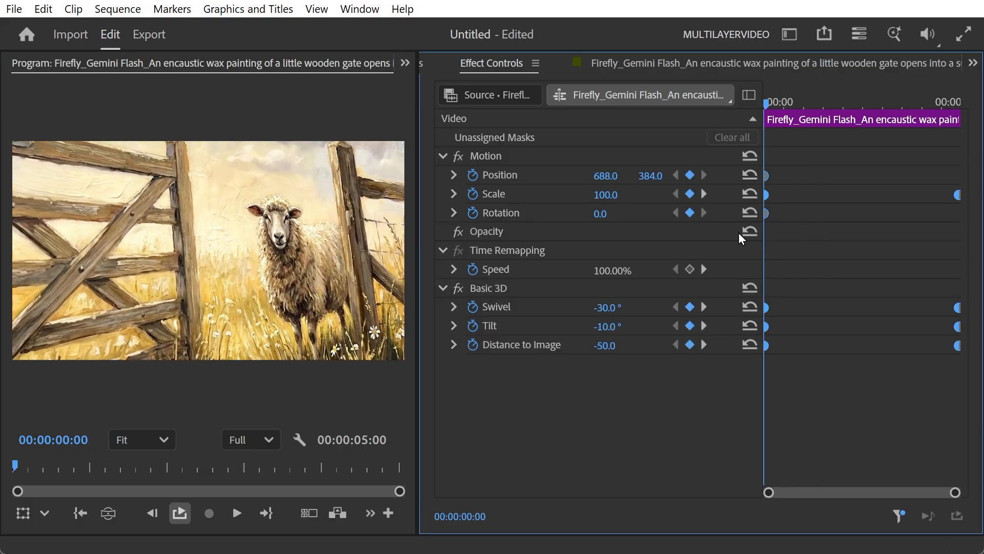
Set the starting Distance to Image keyframe to 172 and play the animation to check it
left_click_drag(605, 345, 667, 345)
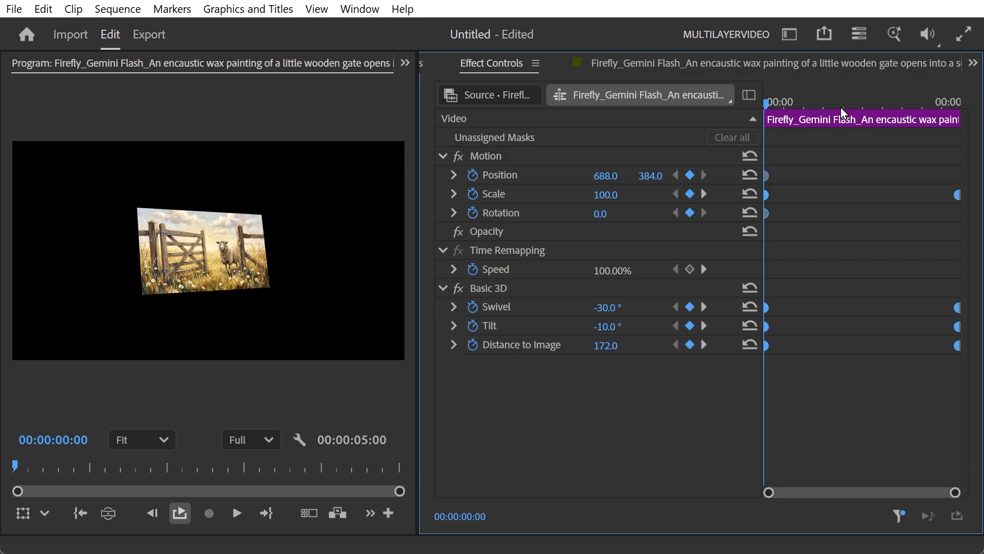
left_click_drag(781, 103, 970, 141)
key("space")
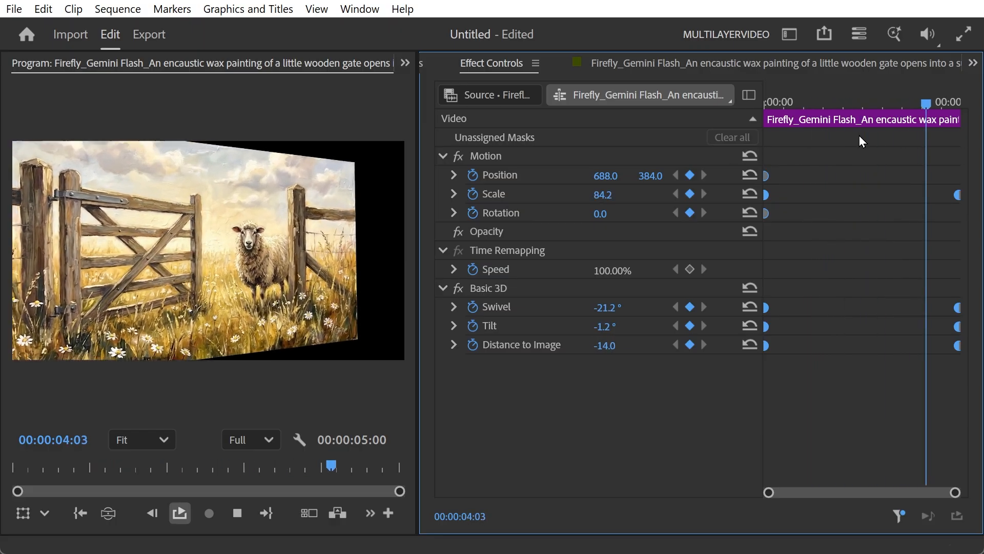
key("space")
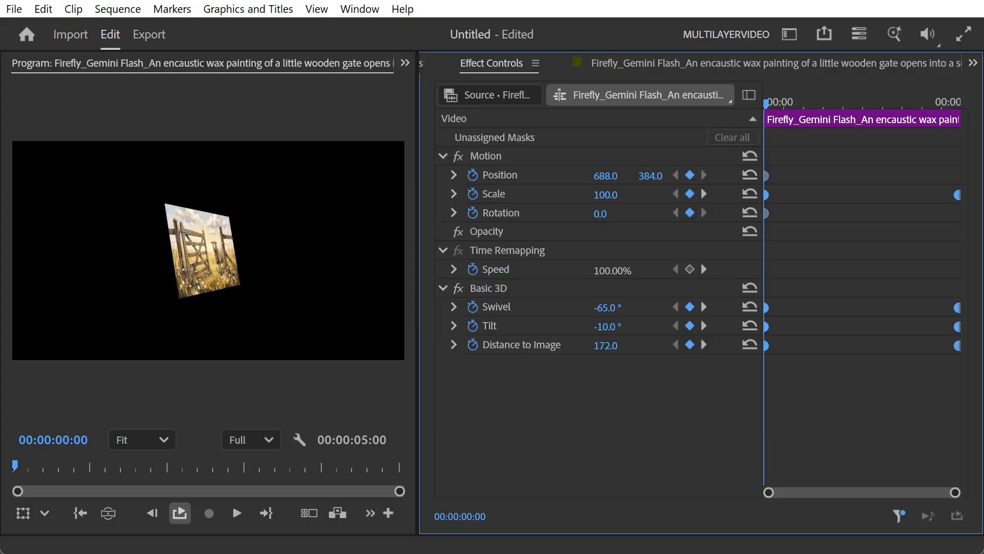
Set the starting Swivel keyframe to -59° and preview the result
left_click_drag(607, 307, 917, 212)
left_click_drag(773, 101, 903, 114)
key("space")
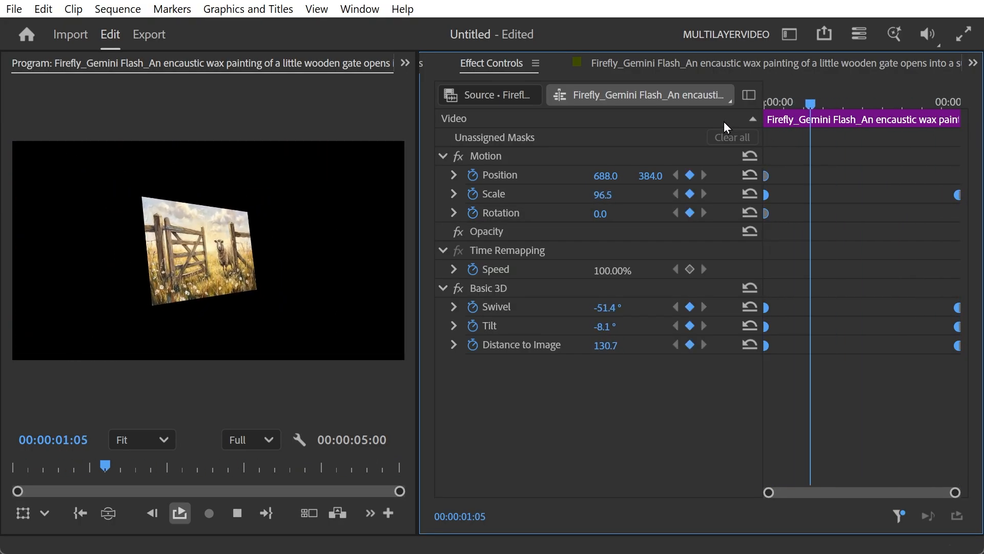
key("space")
Select the ending Scale and Basic 3D keyframes and move them earlier, to about 00:00:02:03, then preview
left_click_drag(921, 143, 965, 375)
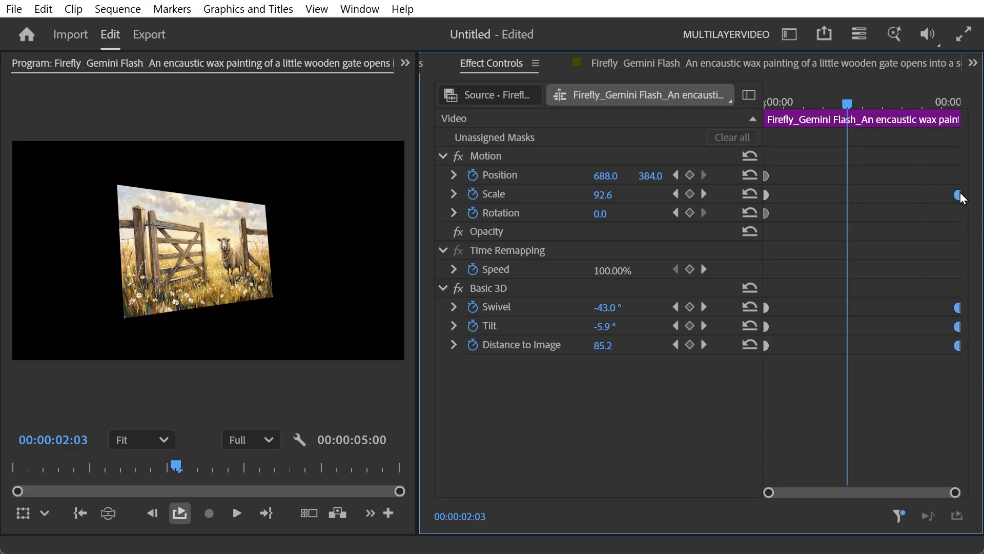
left_click_drag(960, 195, 891, 197)
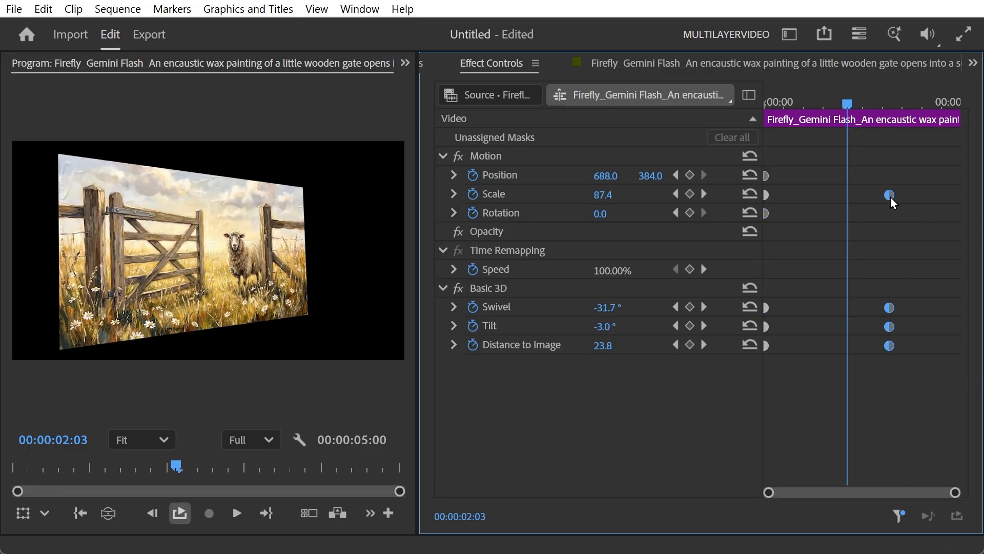
key("Home")
key("space")
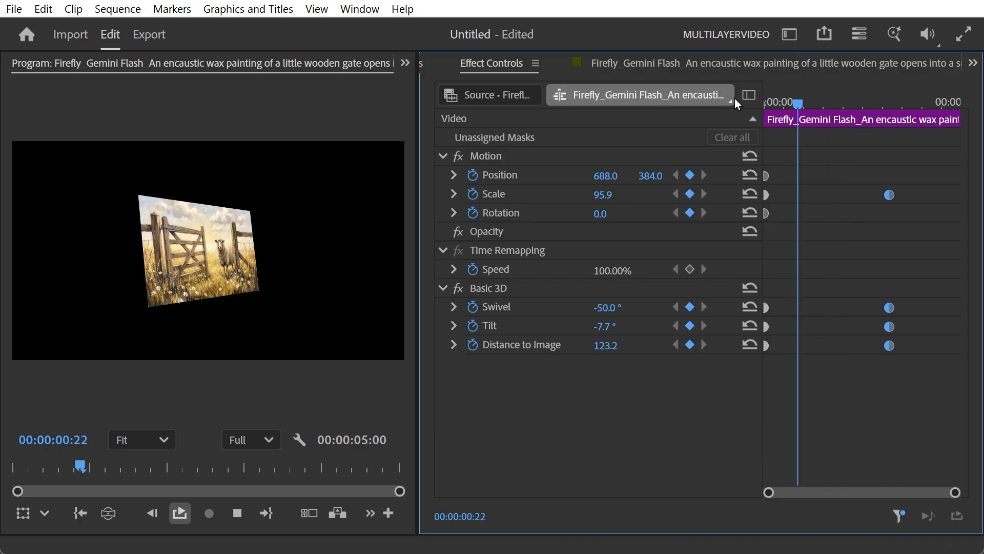
key("space")
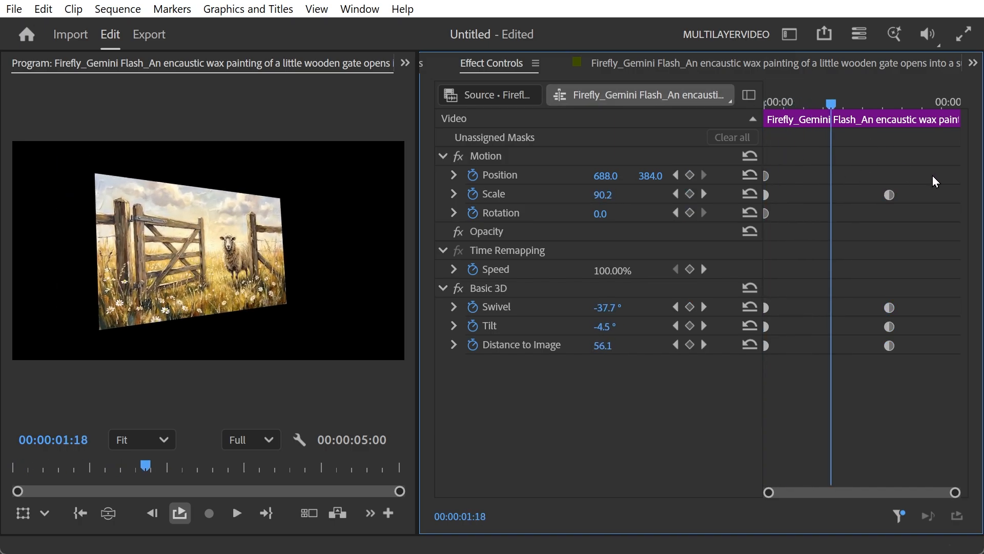
Move the ending keyframes further earlier in the timeline and play the animation again
left_click_drag(929, 174, 852, 396)
left_click_drag(890, 200, 847, 195)
left_click_drag(831, 102, 717, 109)
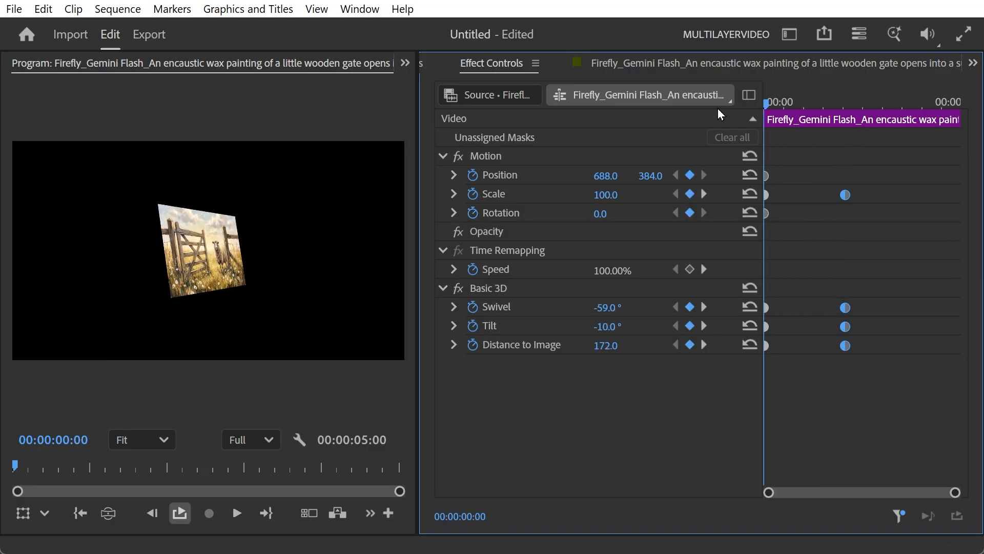
key("space")
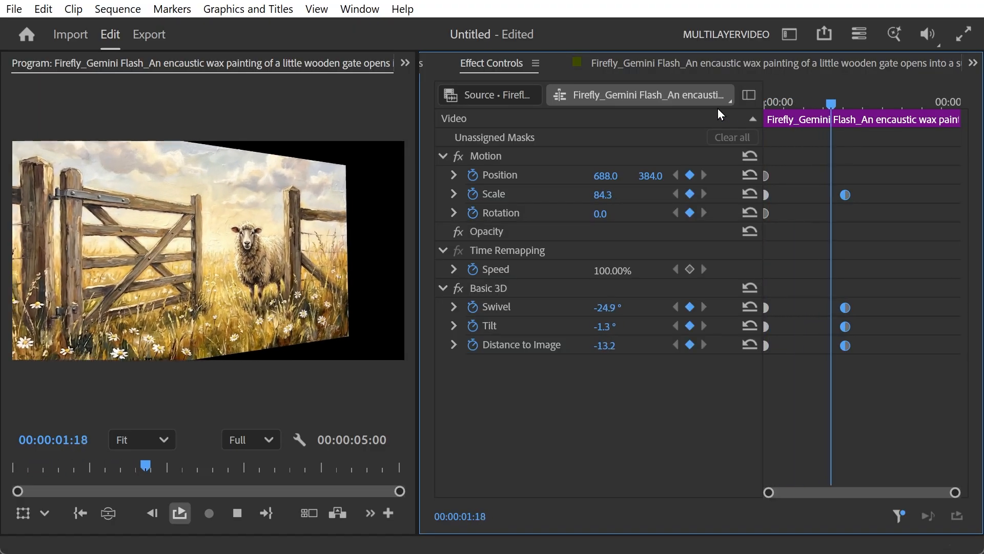
left_click_drag(892, 106, 745, 111)
key("space")
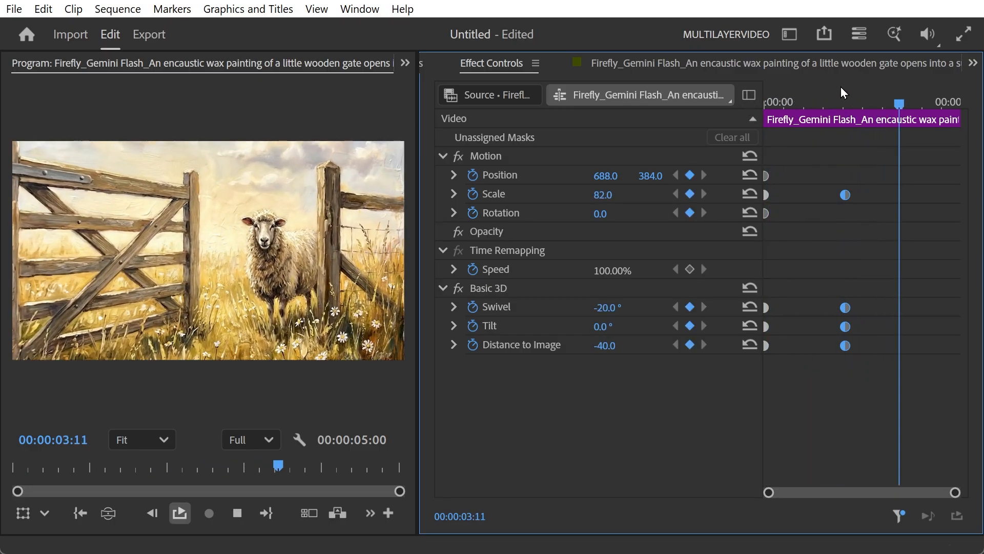
Return to the first frame and set the starting Swivel keyframe to -90°
left_click_drag(795, 104, 764, 123)
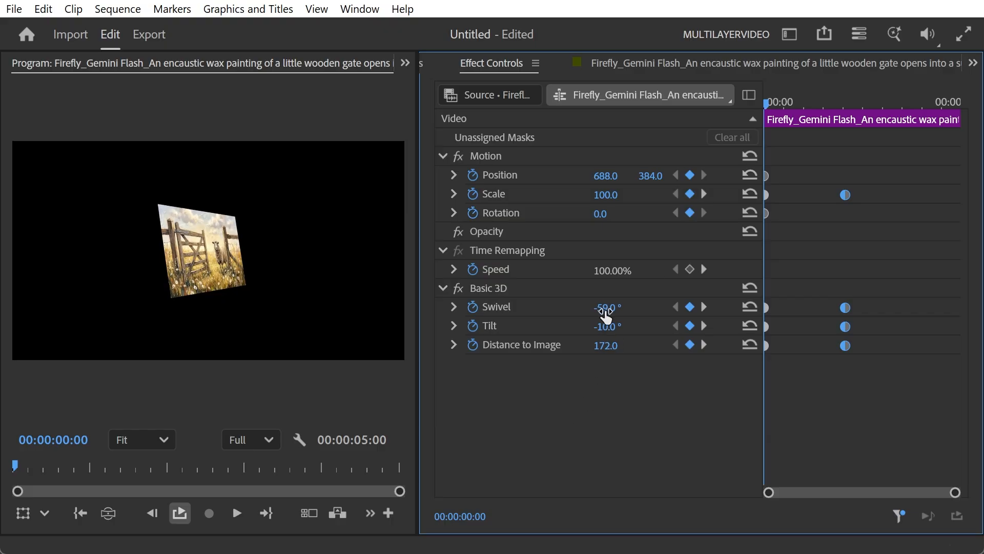
left_click_drag(777, 102, 697, 134)
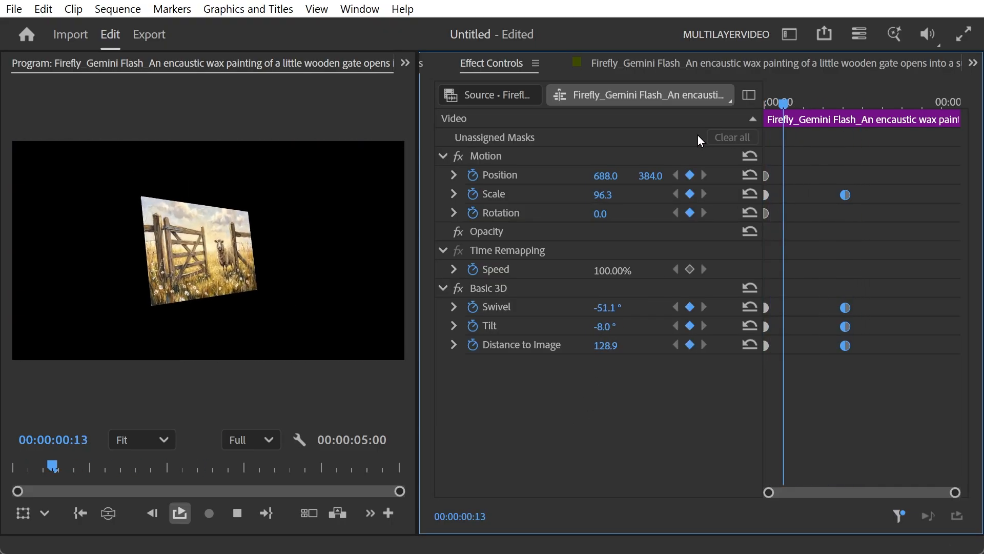
left_click_drag(774, 102, 752, 105)
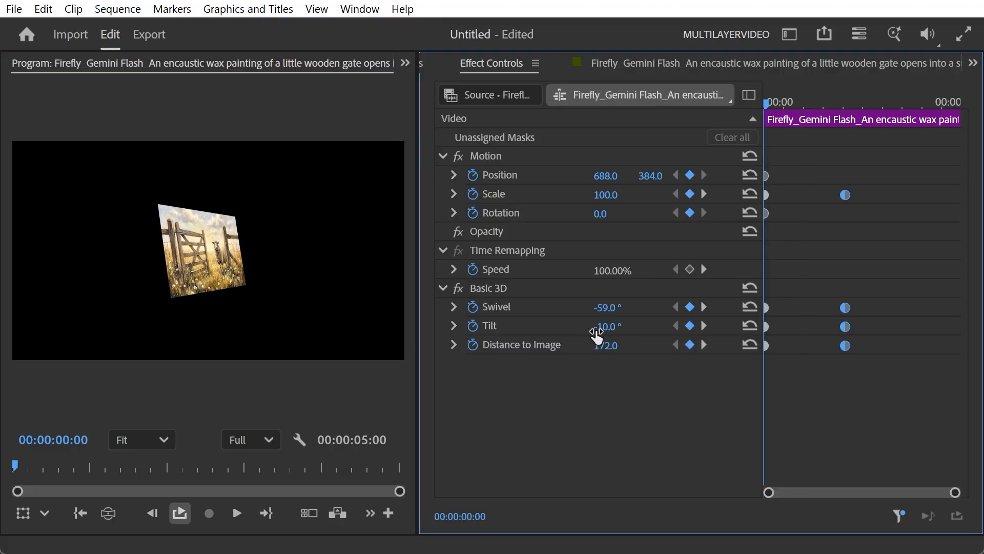
left_click_drag(606, 308, 595, 307)
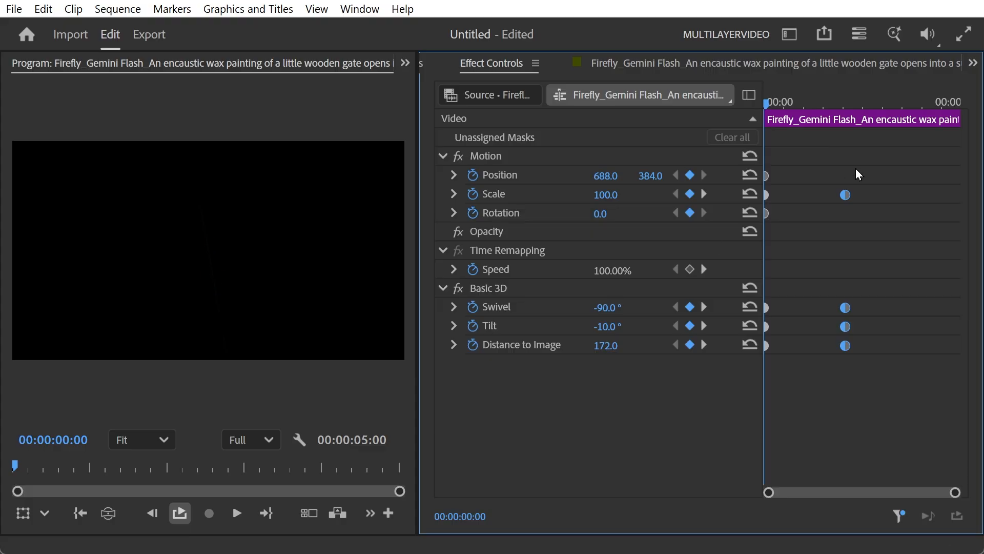
Scrub back to the first frame and play the animation to preview the fly-in
left_click_drag(788, 108, 739, 107)
left_click_drag(764, 105, 639, 110)
key("space")
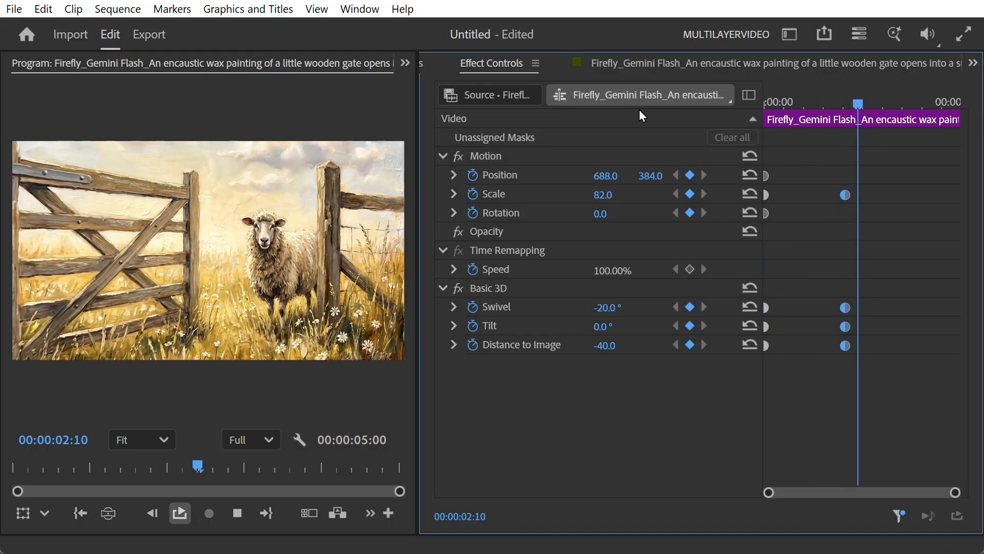
At the first frame, set the starting Swivel to -30° and Distance to Image to -50
left_click_drag(865, 90, 727, 135)
key("space")
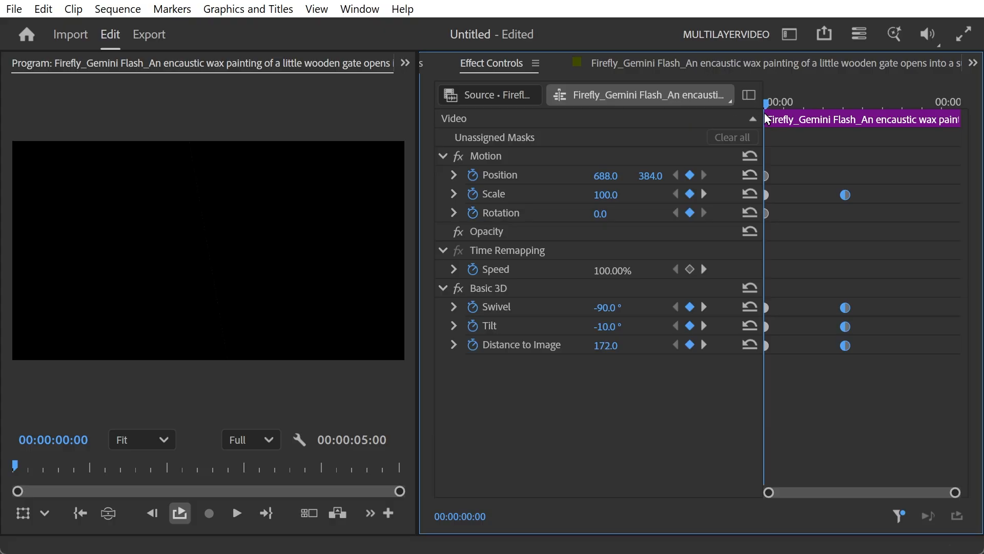
left_click_drag(764, 113, 823, 134)
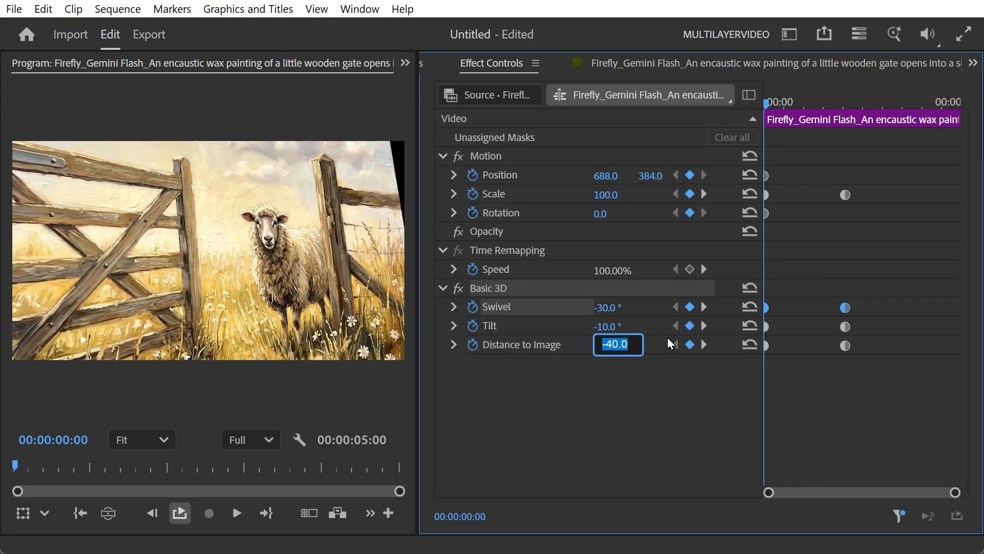
type("-50")
key("Return")
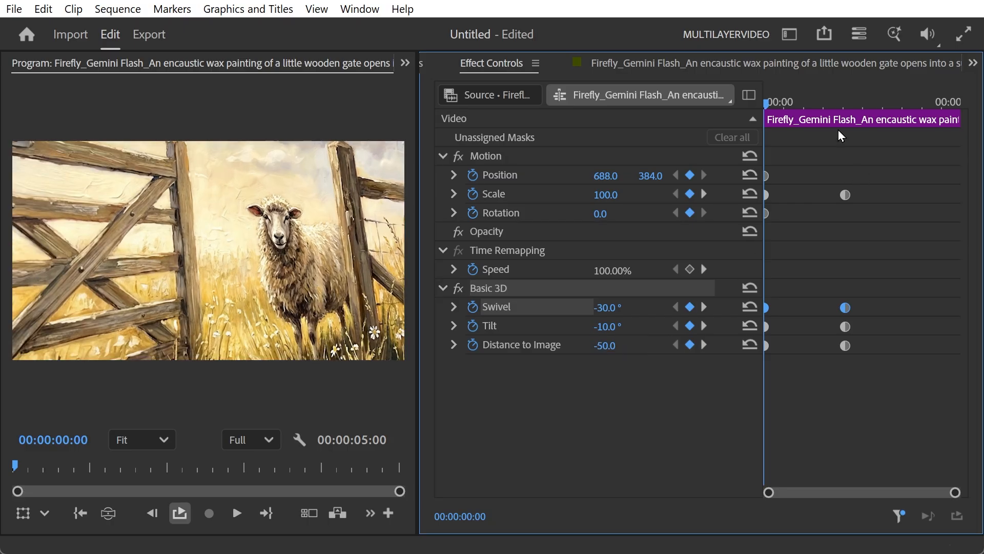
Preview the animation from the first frame, then return to the start
left_click_drag(807, 103, 748, 100)
key("space")
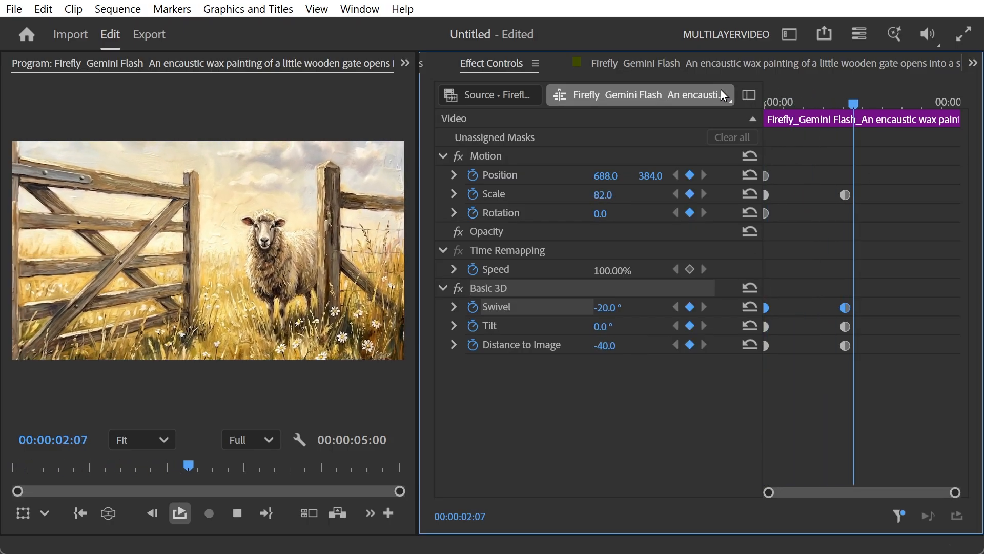
left_click_drag(903, 100, 743, 134)
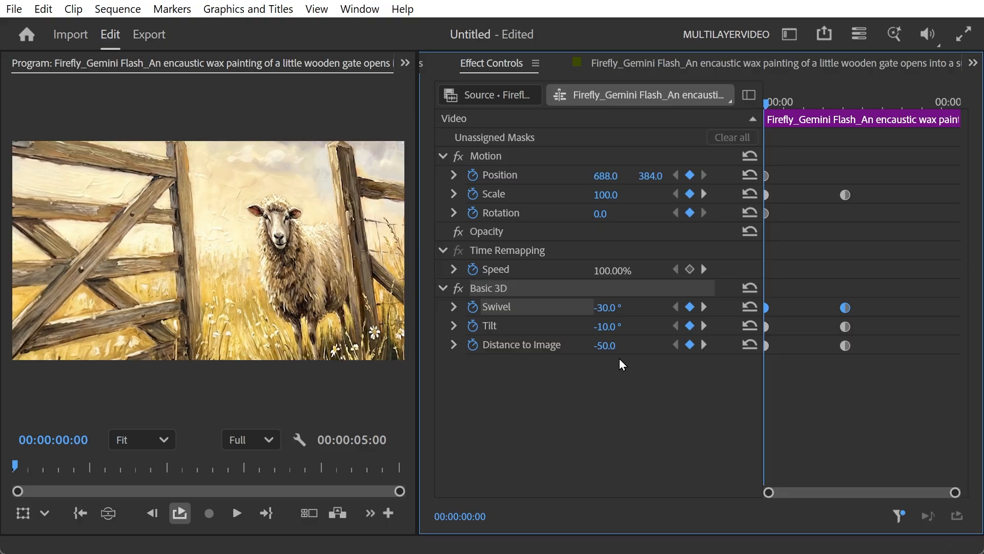
Adjust the starting keyframes, setting Tilt to 48° and Distance to Image to about -49
left_click_drag(604, 345, 613, 345)
left_click_drag(605, 345, 579, 345)
left_click_drag(851, 126, 737, 148)
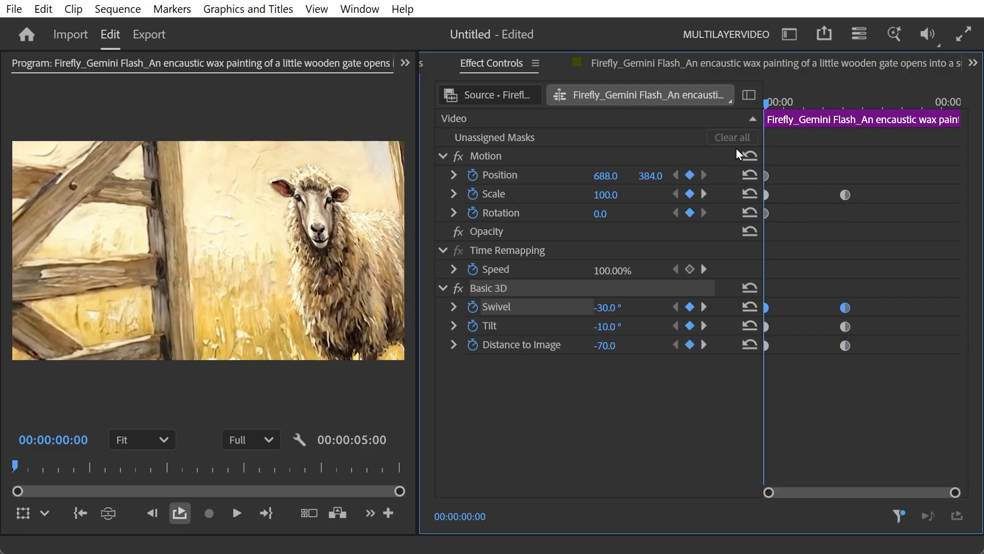
left_click_drag(606, 326, 617, 346)
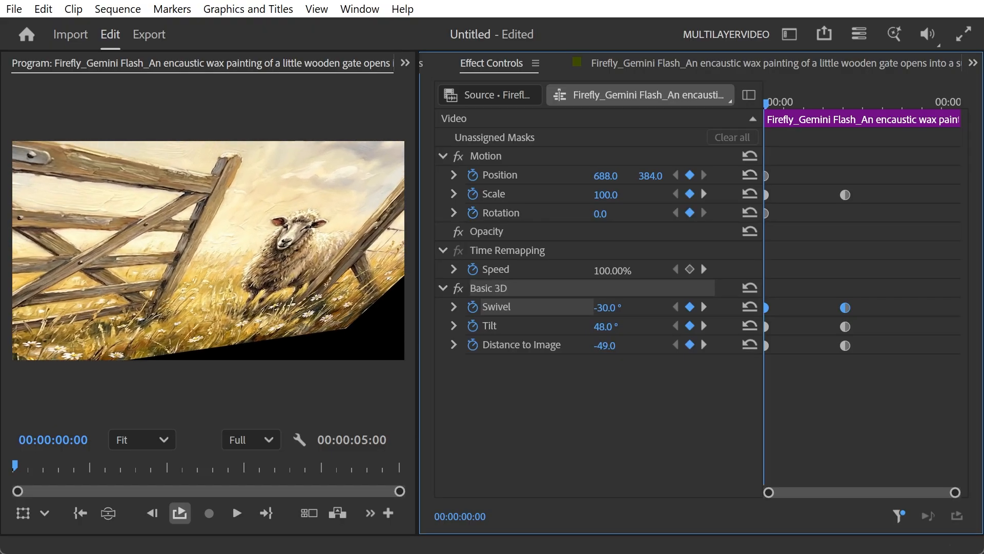
Set the starting Scale keyframe to 145 and Position X to about 615
left_click_drag(828, 104, 738, 101)
left_click_drag(801, 102, 719, 130)
left_click_drag(598, 197, 620, 197)
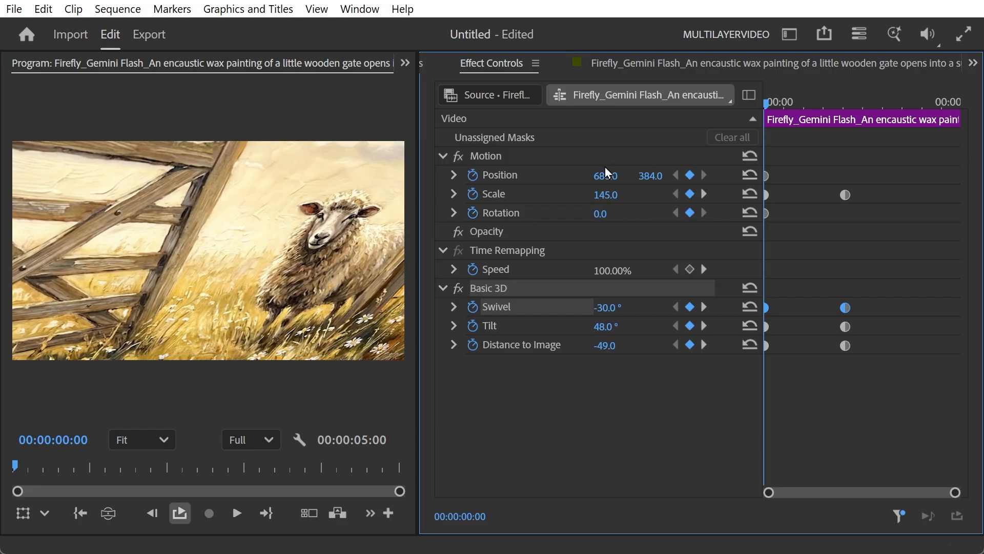
left_click_drag(605, 175, 591, 176)
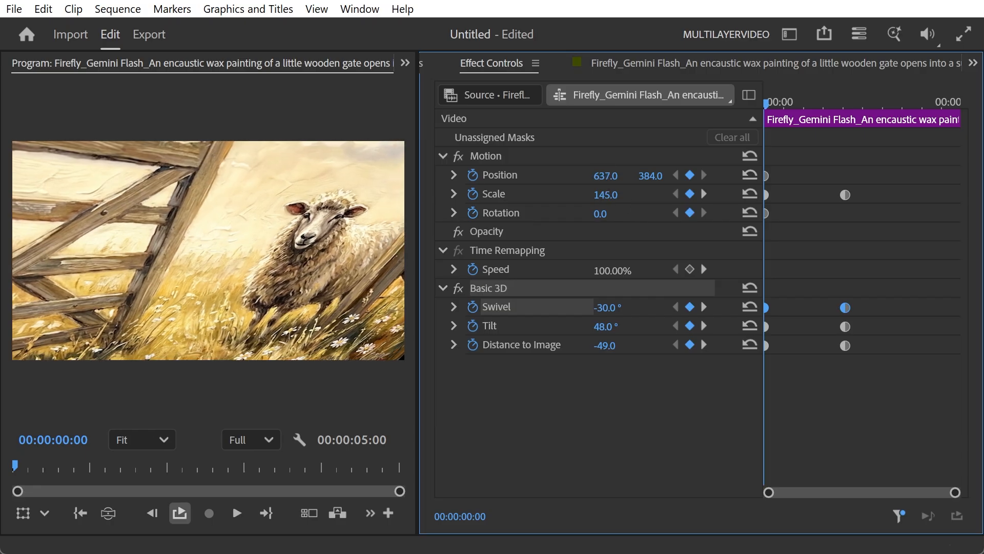
Scrub to the ending keyframes at 00:00:02:02 and play the animation
left_click_drag(778, 101, 845, 105)
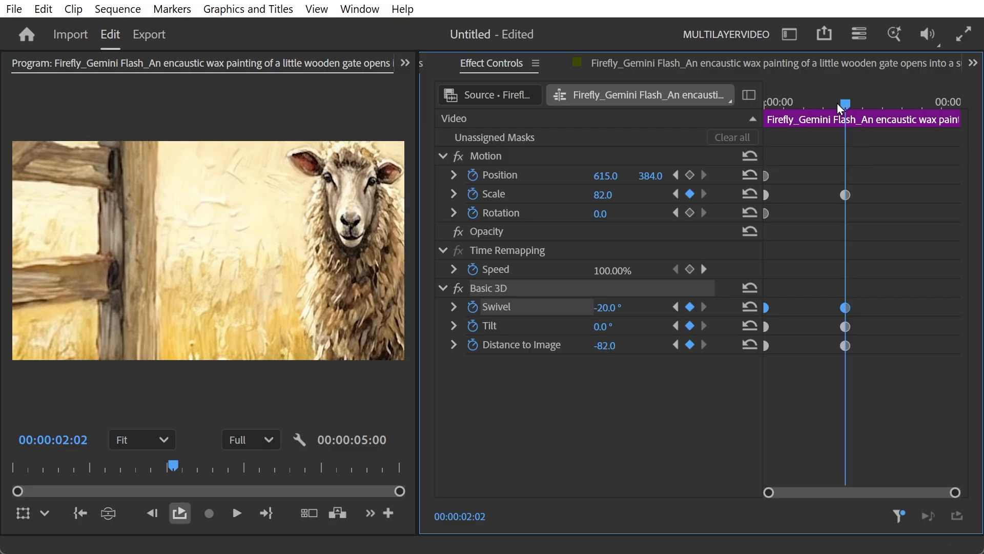
left_click_drag(837, 103, 713, 115)
key("space")
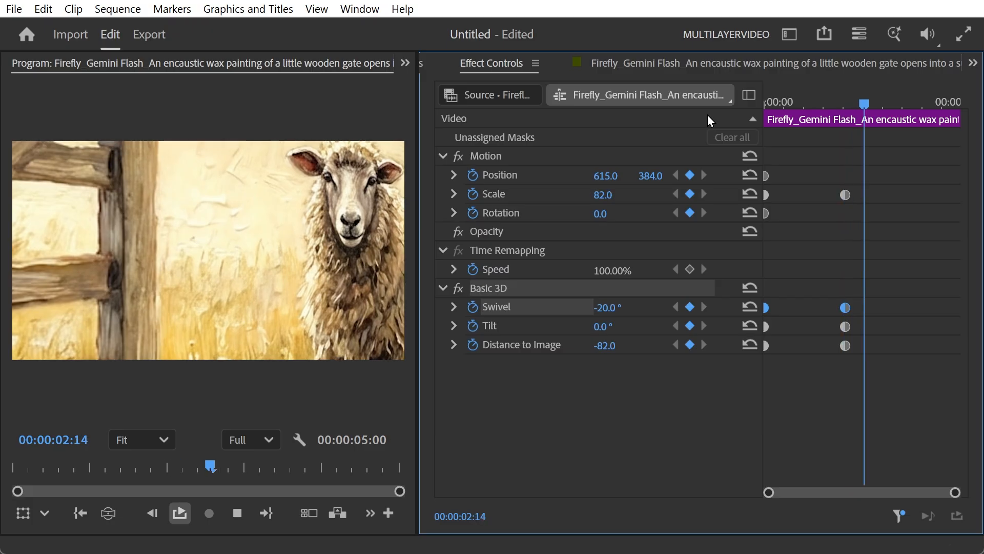
Set the ending Distance to Image keyframe to -51 and replay the animation from the start
left_click_drag(851, 102, 847, 155)
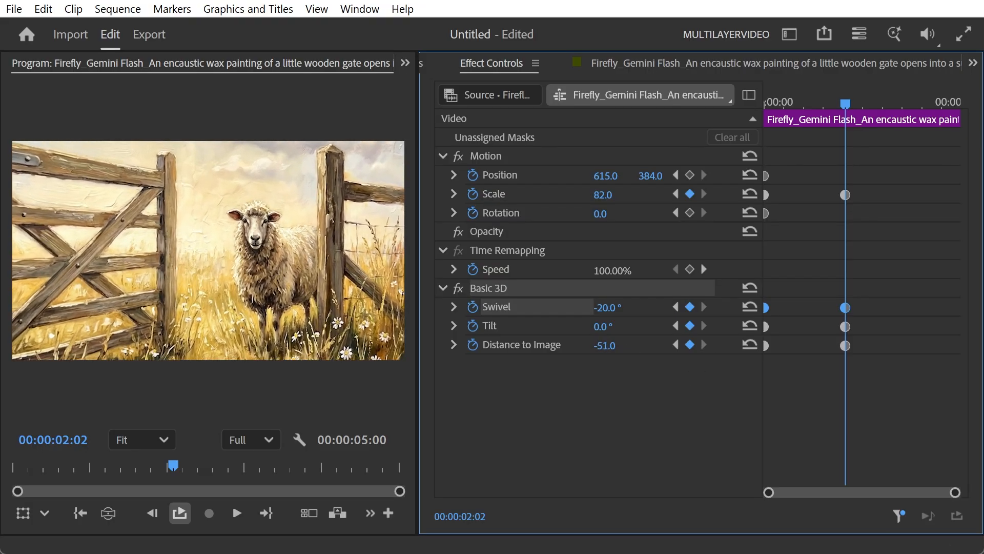
left_click_drag(840, 129, 758, 162)
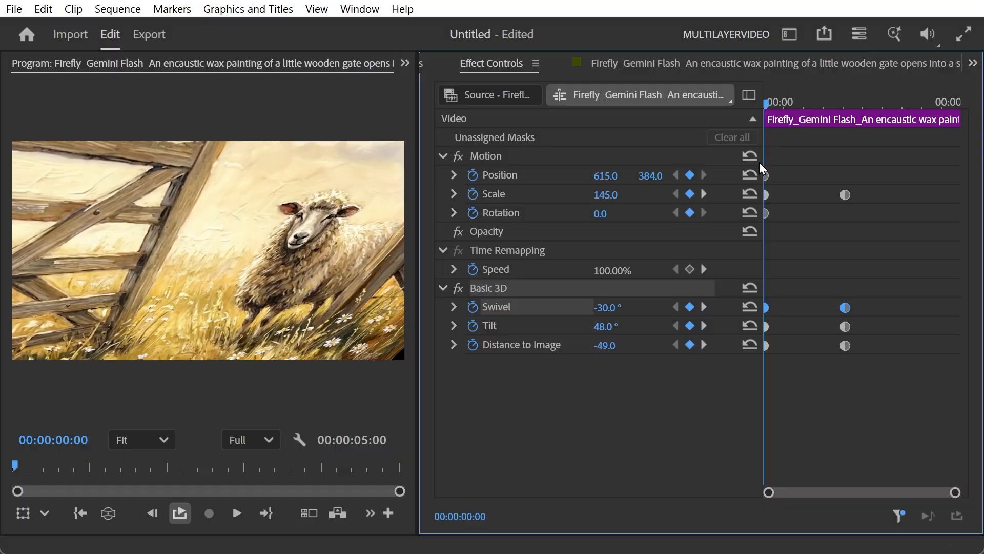
key("space")
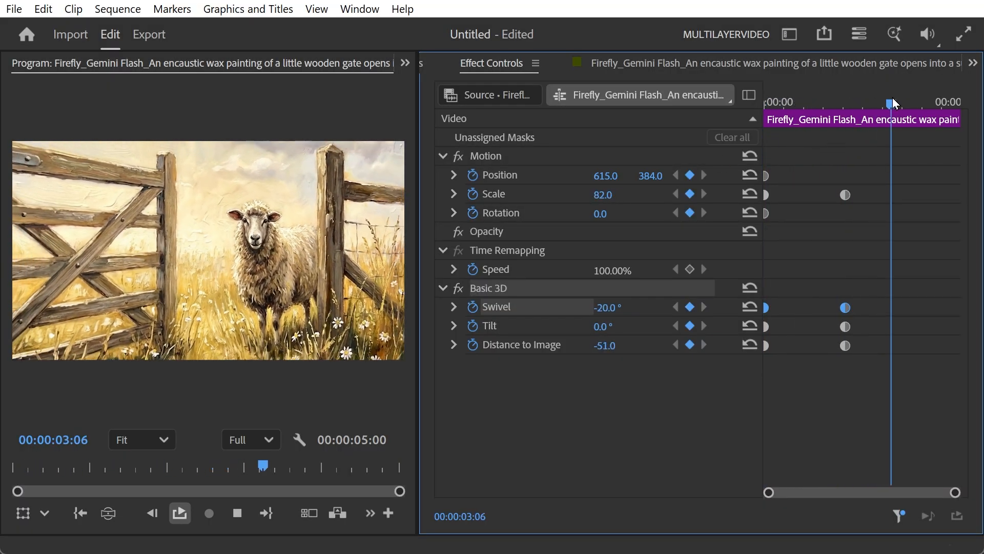
Return to the first frame and play the fly-in animation again
left_click_drag(892, 100, 724, 144)
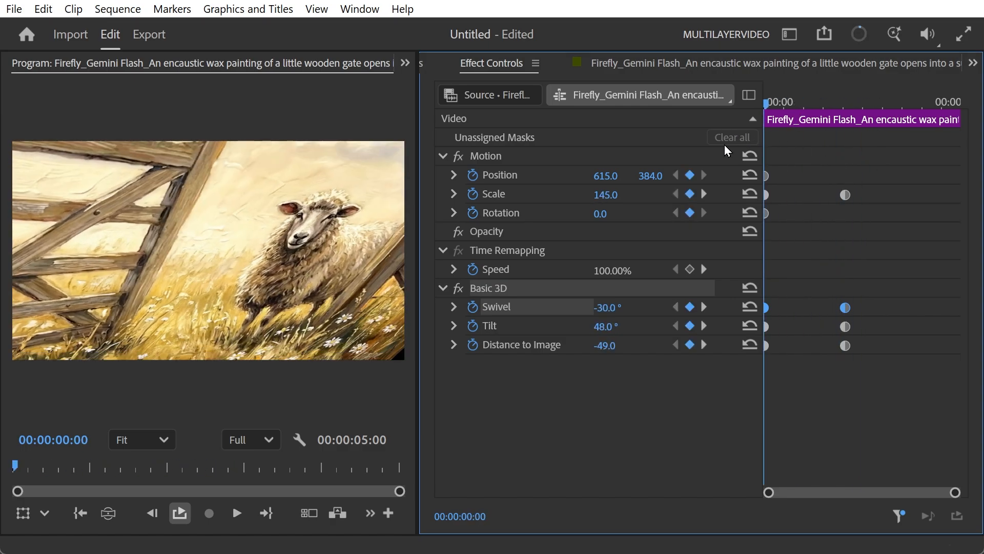
key("space")
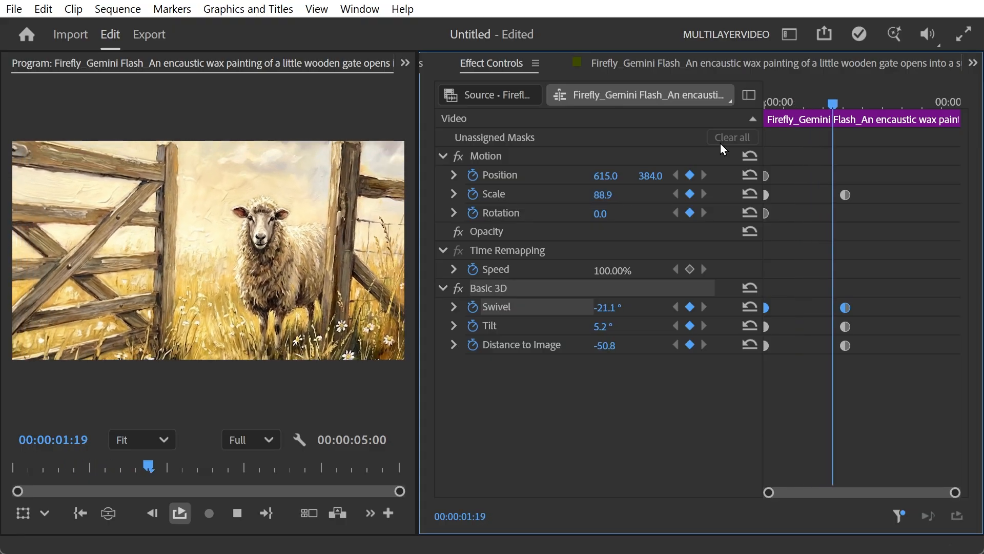